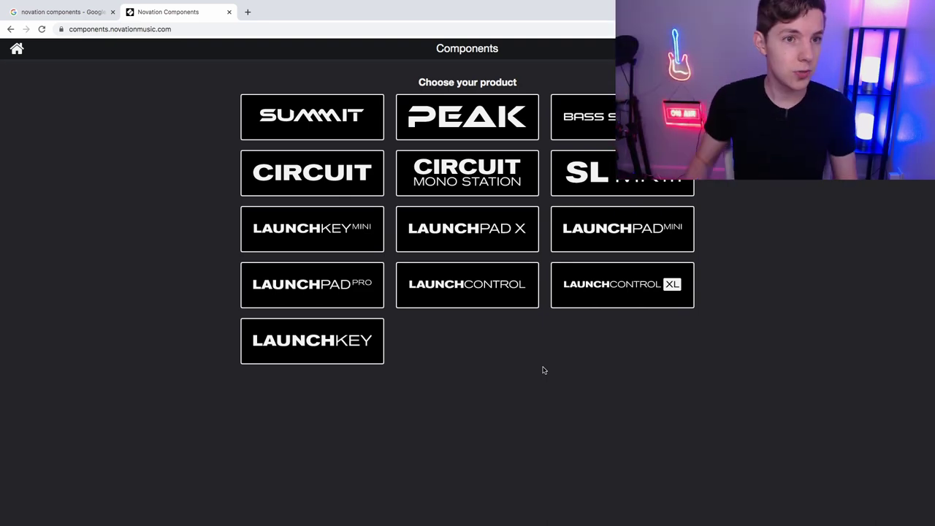
Step: Return to the Novation Components product selection page from the search results
{"action": "left_click", "coordinate": [57, 12]}
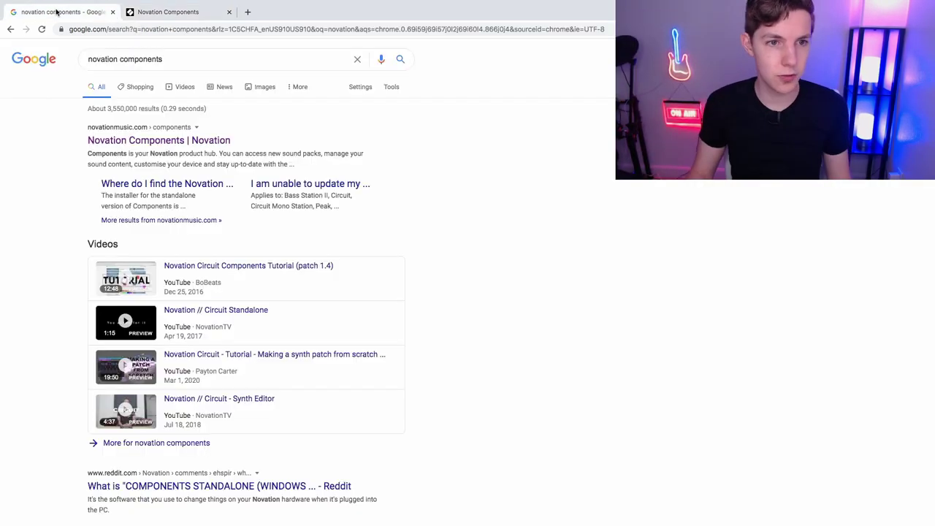
{"action": "key", "text": "ctrl+Tab"}
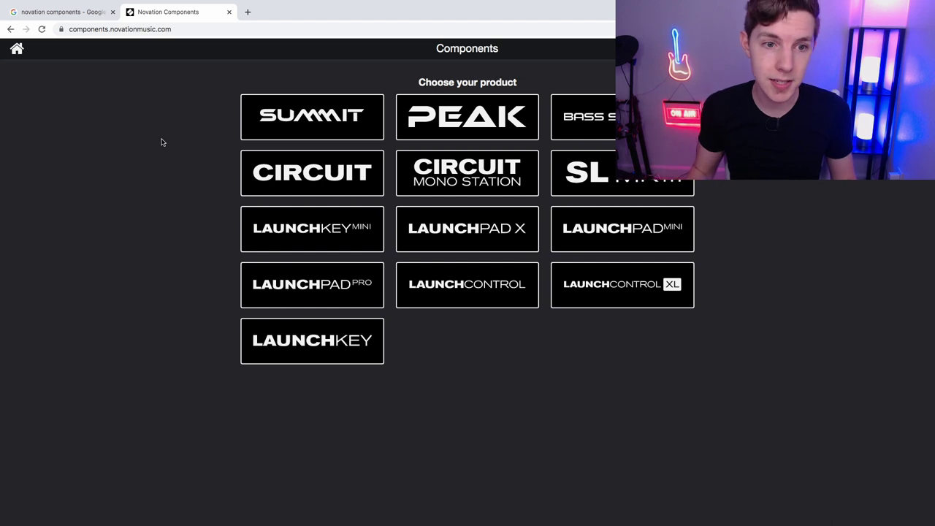
Step: Open the Circuit librarian and connect the Circuit, accepting the restart warning
{"action": "left_click", "coordinate": [309, 183]}
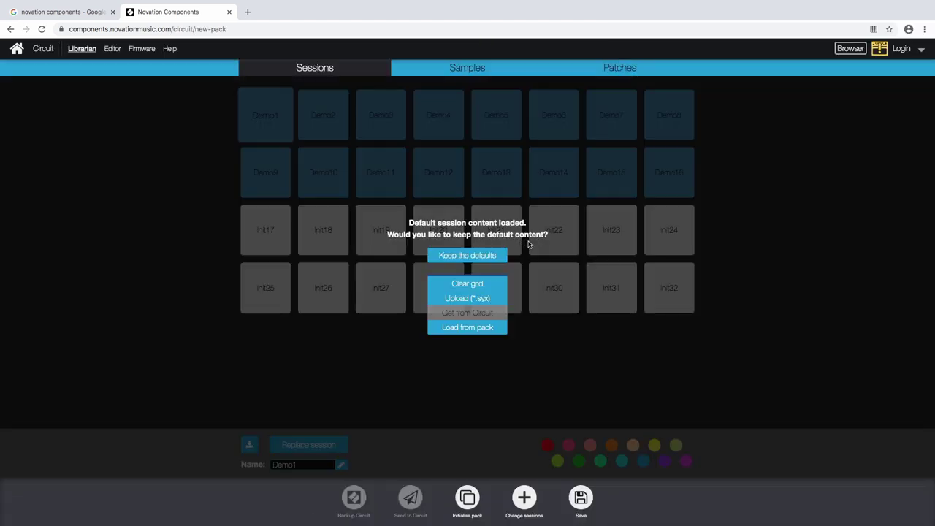
{"action": "left_click", "coordinate": [878, 48]}
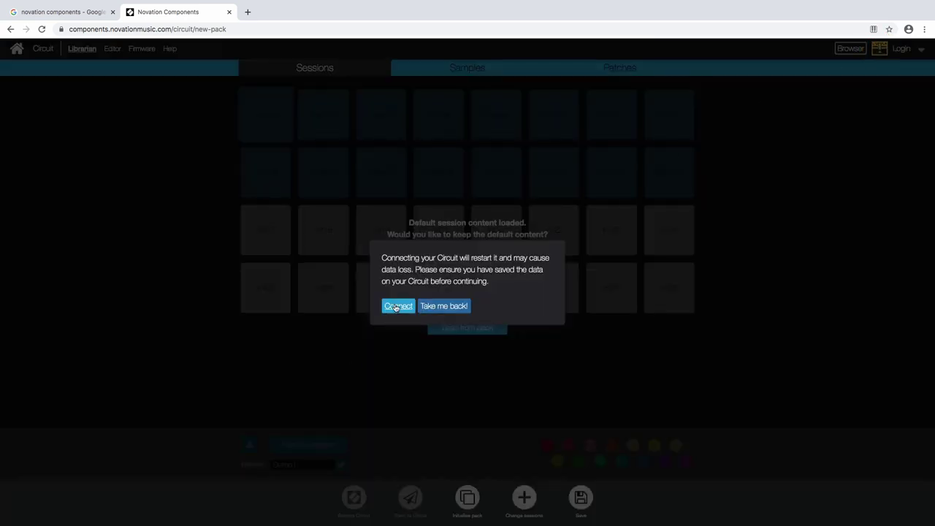
{"action": "left_click", "coordinate": [397, 307]}
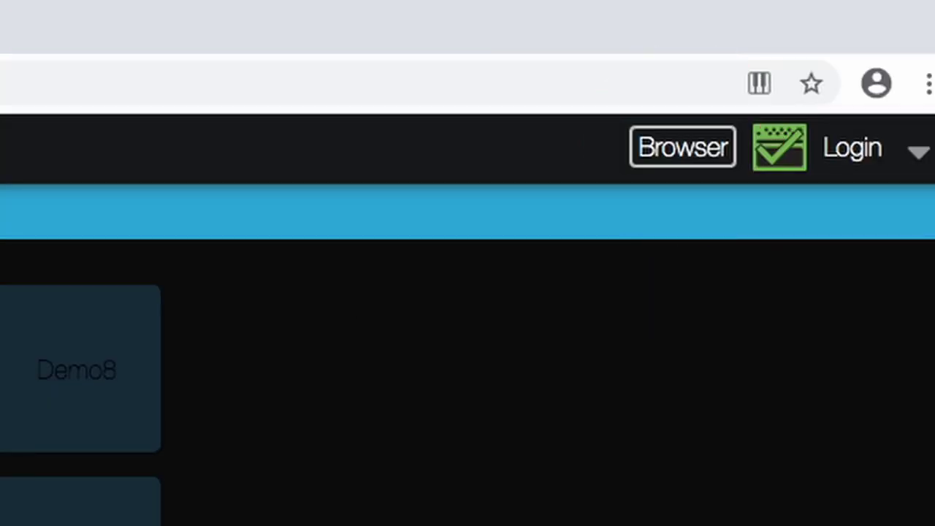
Step: Upload the FULL PACK file from Downloads > sample pack > 3. COMPONENT FILES
{"action": "left_click", "coordinate": [855, 49]}
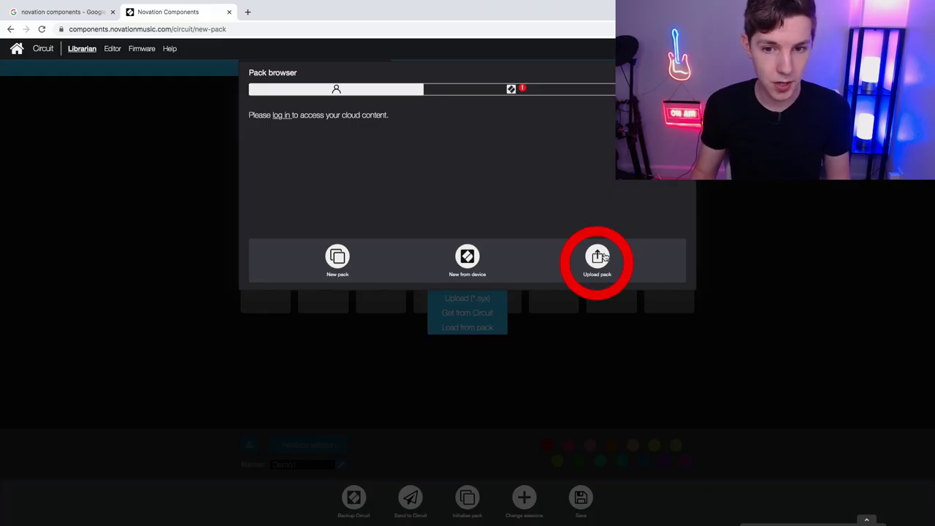
{"action": "left_click", "coordinate": [600, 256]}
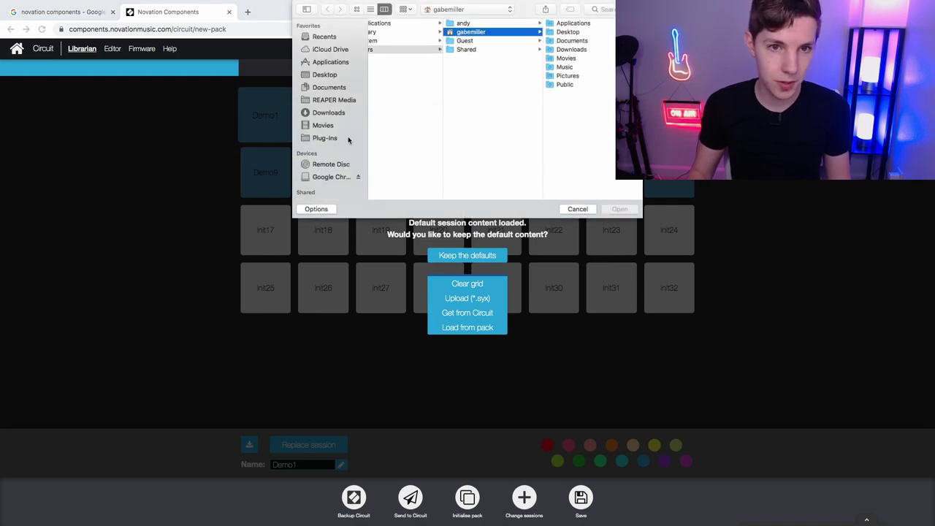
{"action": "left_click", "coordinate": [329, 113]}
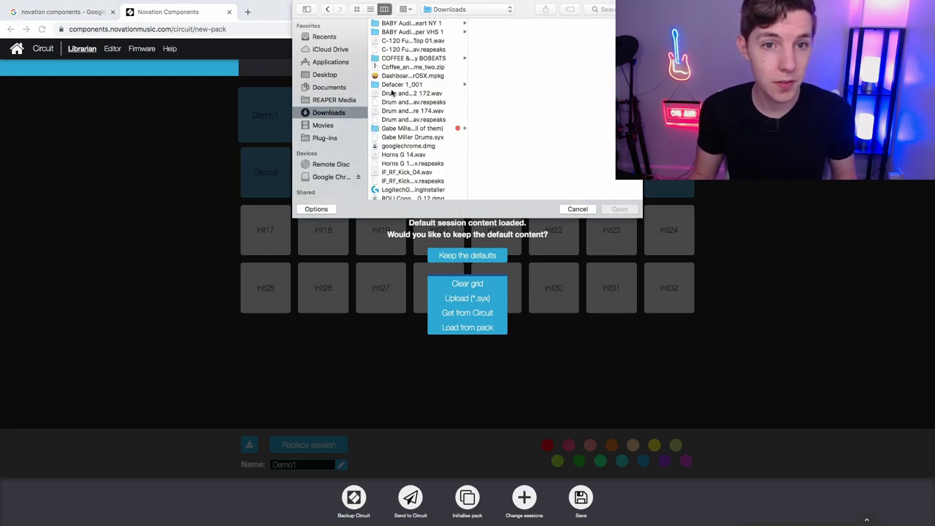
{"action": "left_click", "coordinate": [400, 58]}
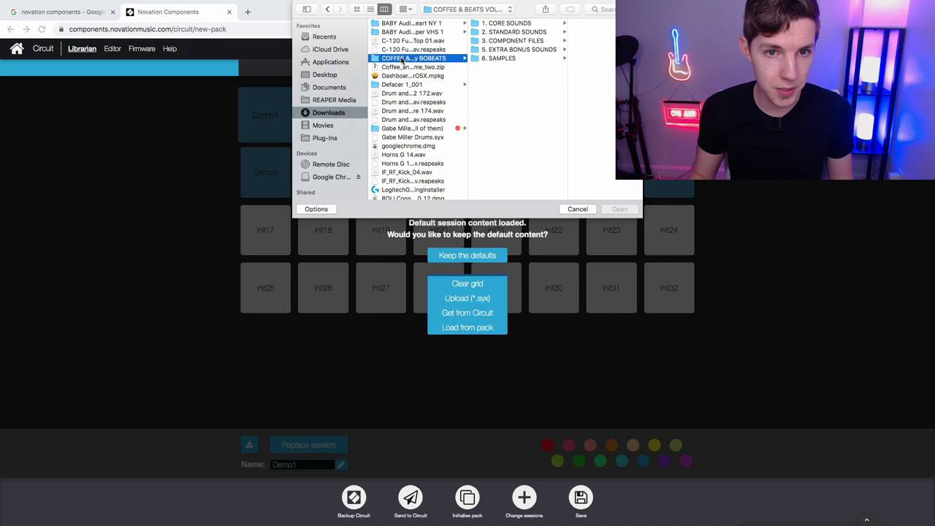
{"action": "left_click", "coordinate": [506, 41]}
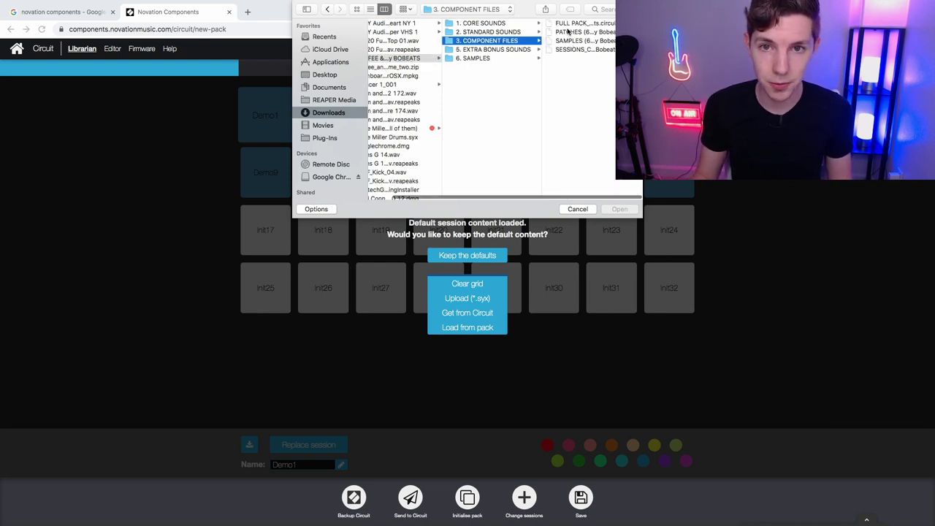
{"action": "double_click", "coordinate": [577, 23]}
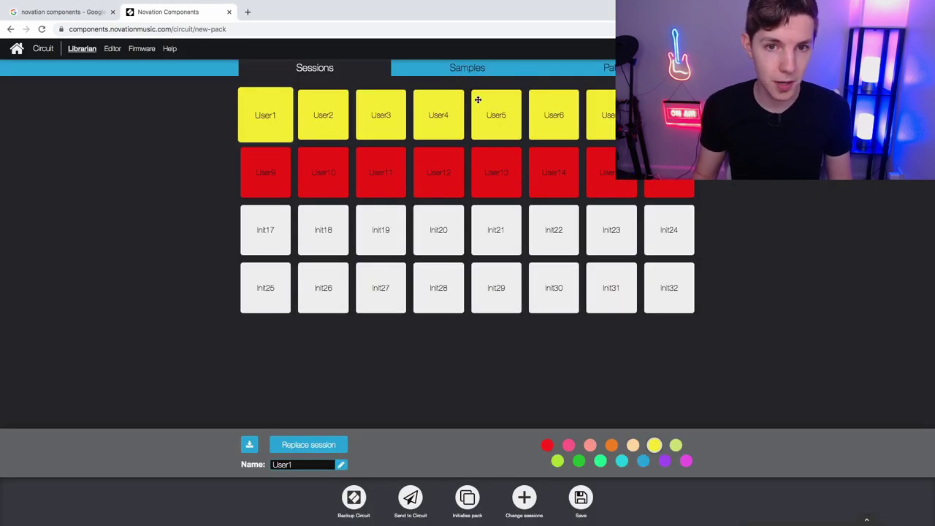
Step: Replace the pack's samples with the drums .syx file from Downloads, freeing 36.19 s
{"action": "left_click", "coordinate": [468, 69]}
{"action": "left_click", "coordinate": [608, 68]}
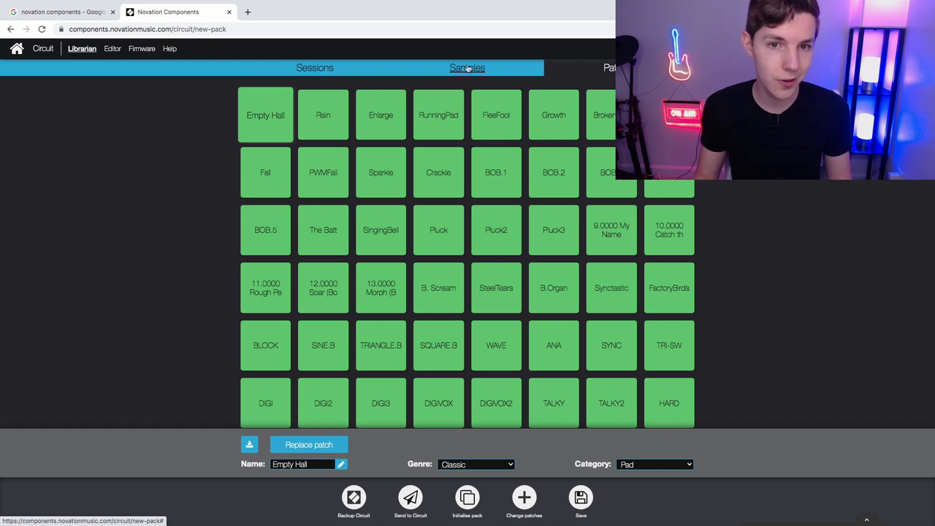
{"action": "left_click", "coordinate": [464, 69]}
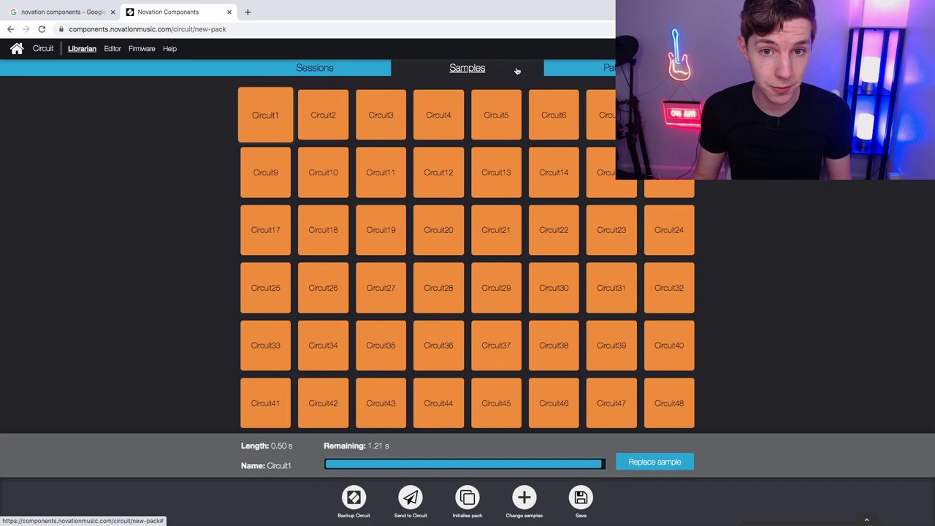
{"action": "left_click", "coordinate": [524, 500]}
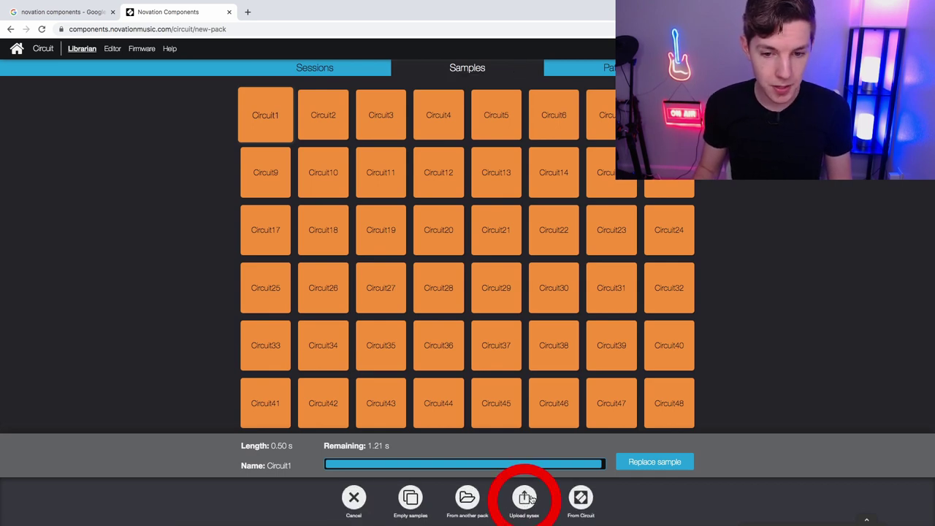
{"action": "left_click", "coordinate": [524, 500]}
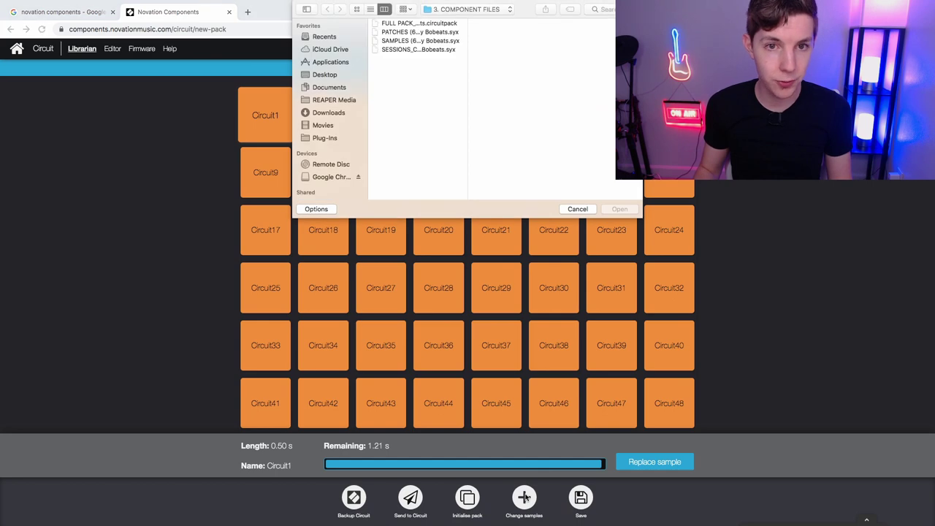
{"action": "left_click", "coordinate": [329, 114]}
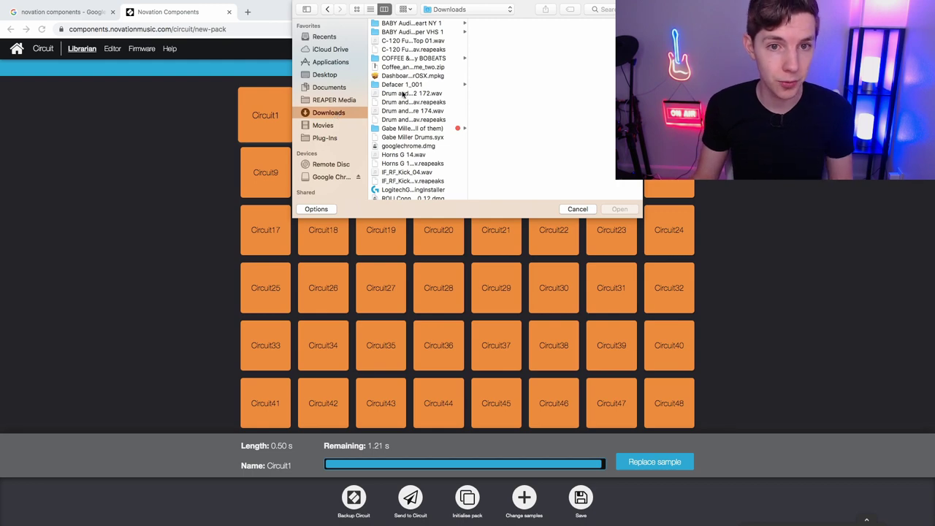
{"action": "double_click", "coordinate": [432, 136]}
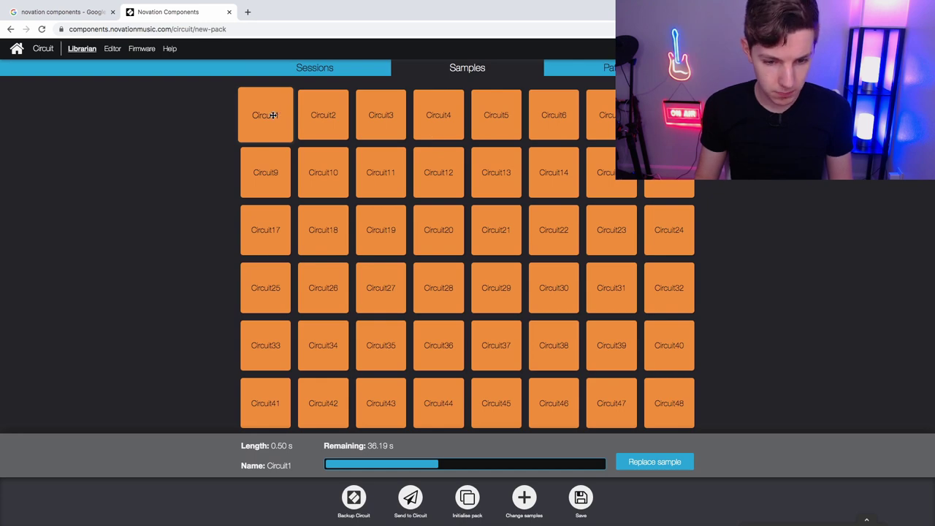
Step: Audition sample pads Circuit2, 3, 4, 12, 11, 19, 20 and 21
{"action": "left_click", "coordinate": [309, 115]}
{"action": "left_click", "coordinate": [381, 115]}
{"action": "left_click", "coordinate": [439, 115]}
{"action": "left_click", "coordinate": [438, 170]}
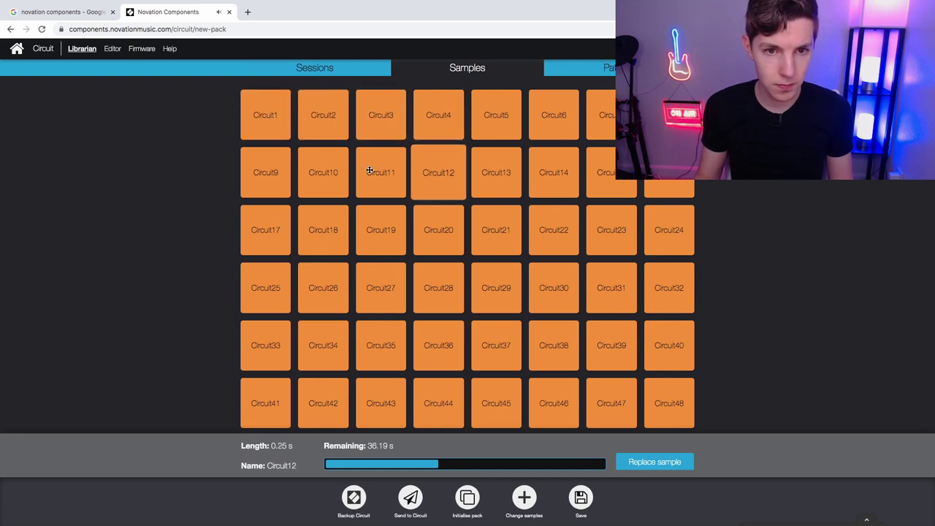
{"action": "left_click", "coordinate": [370, 171]}
{"action": "left_click", "coordinate": [381, 230]}
{"action": "left_click", "coordinate": [438, 229]}
{"action": "left_click", "coordinate": [495, 230]}
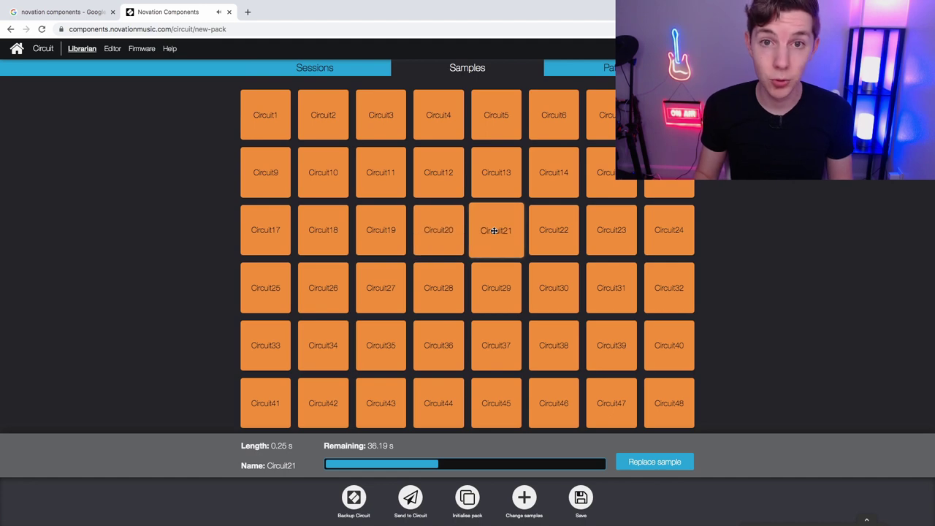
Step: Audition the Rain patch and browse through the pack's patch and sample grids
{"action": "left_click", "coordinate": [613, 71]}
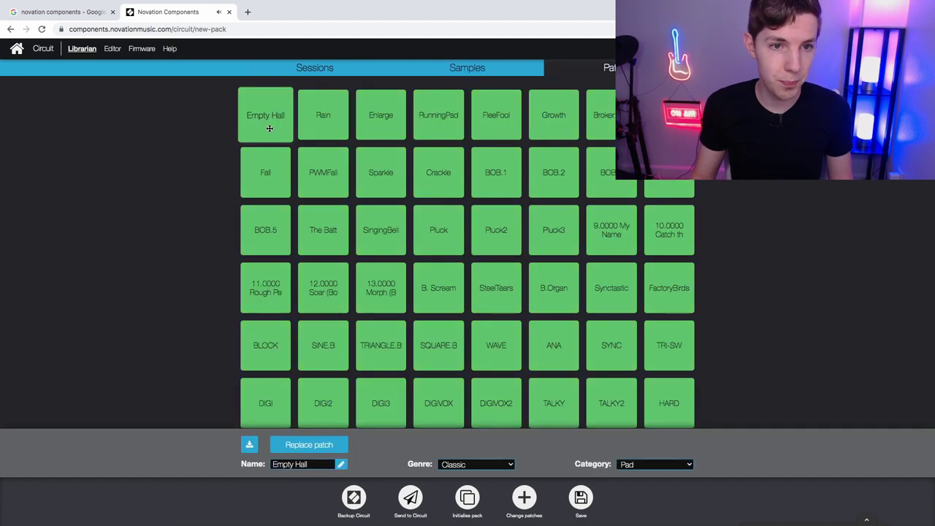
{"action": "left_click", "coordinate": [330, 126]}
{"action": "left_click", "coordinate": [453, 70]}
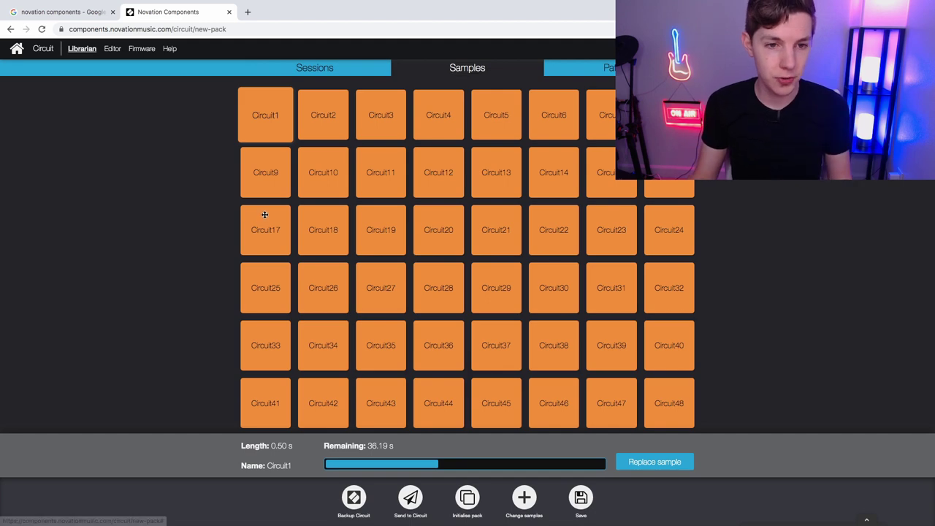
{"action": "scroll", "coordinate": [263, 215], "scroll_direction": "down", "scroll_amount": 3}
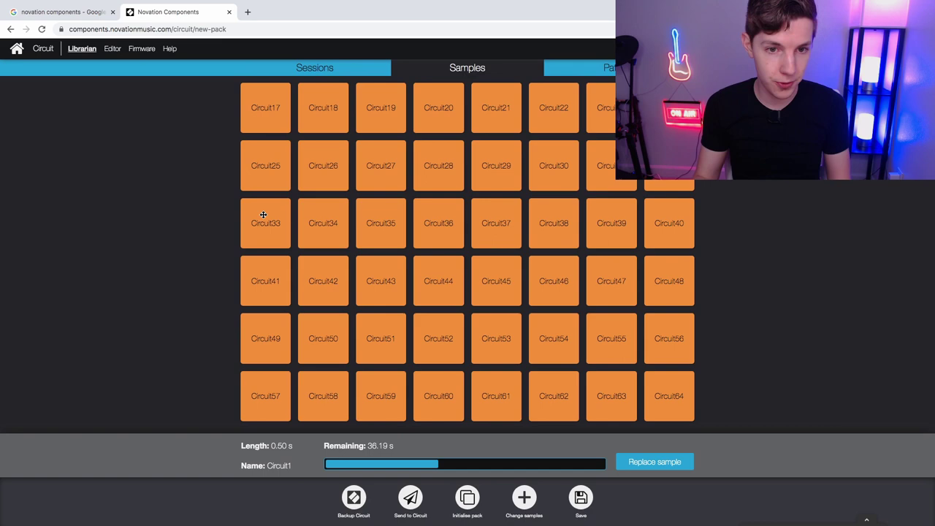
{"action": "scroll", "coordinate": [269, 214], "scroll_direction": "up", "scroll_amount": 2}
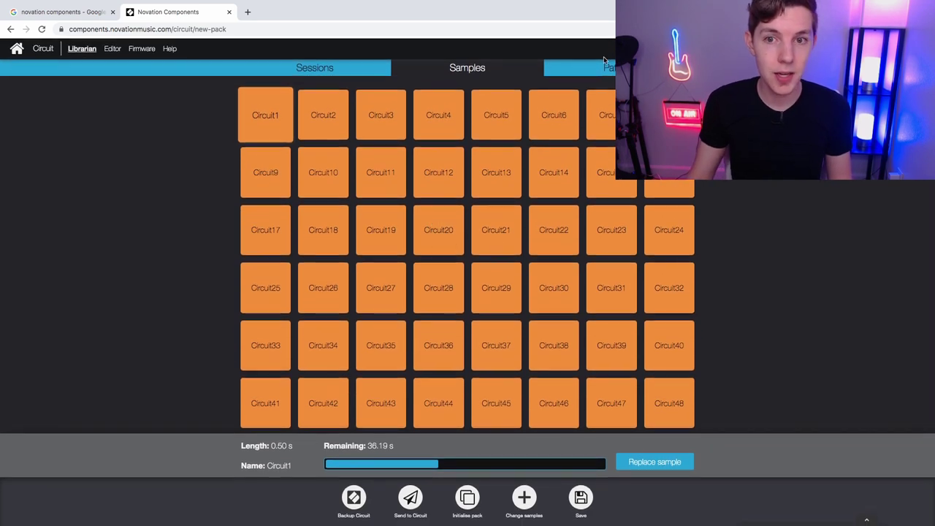
{"action": "left_click", "coordinate": [609, 68]}
{"action": "scroll", "coordinate": [412, 205], "scroll_direction": "down", "scroll_amount": 3}
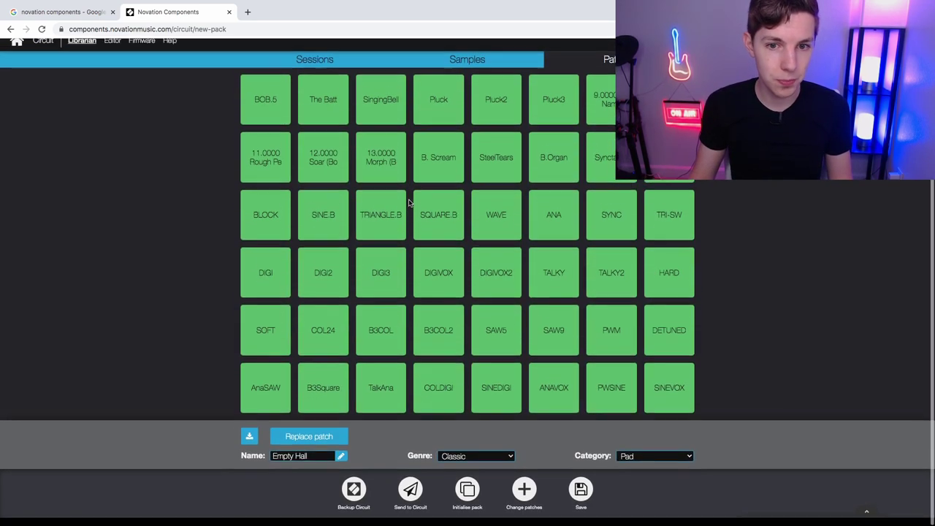
{"action": "scroll", "coordinate": [411, 202], "scroll_direction": "up", "scroll_amount": 3}
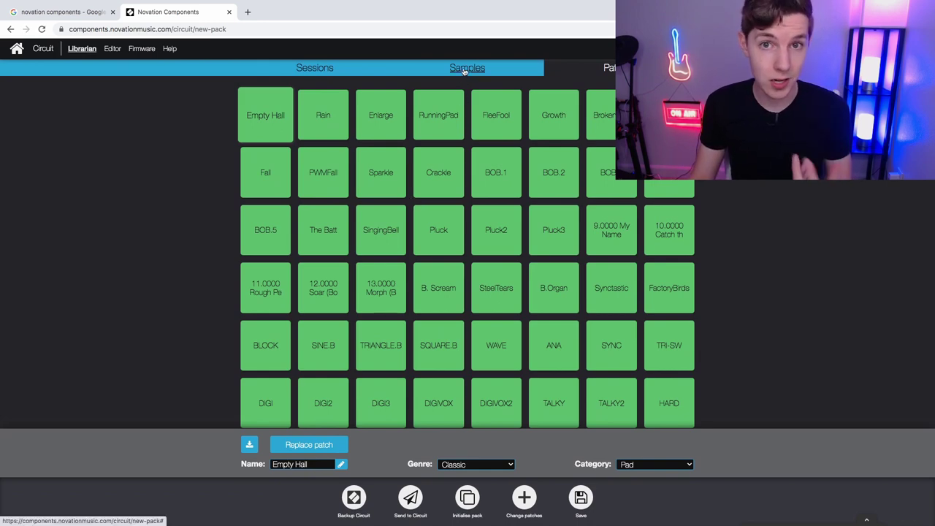
{"action": "left_click", "coordinate": [465, 69]}
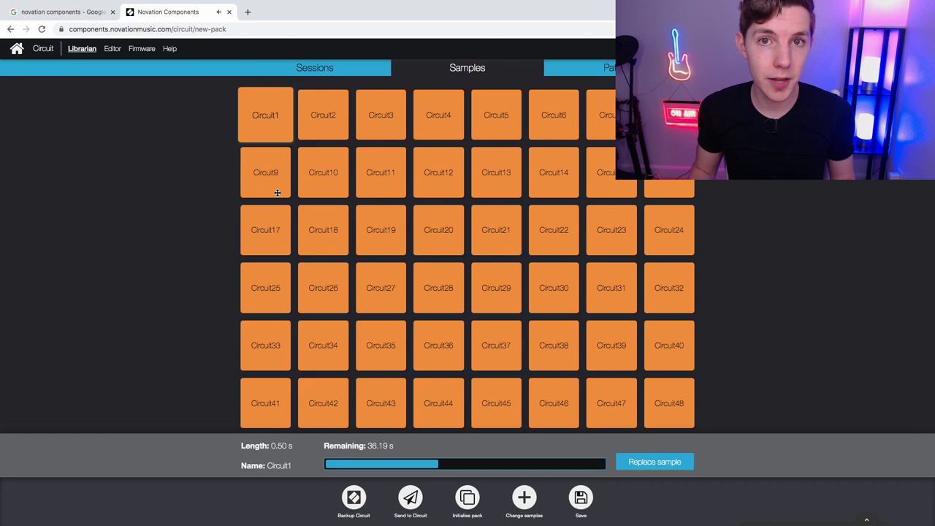
Step: Select sample slots Circuit63, Circuit62, then Circuit61 lower in the grid
{"action": "scroll", "coordinate": [278, 192], "scroll_direction": "down", "scroll_amount": 4}
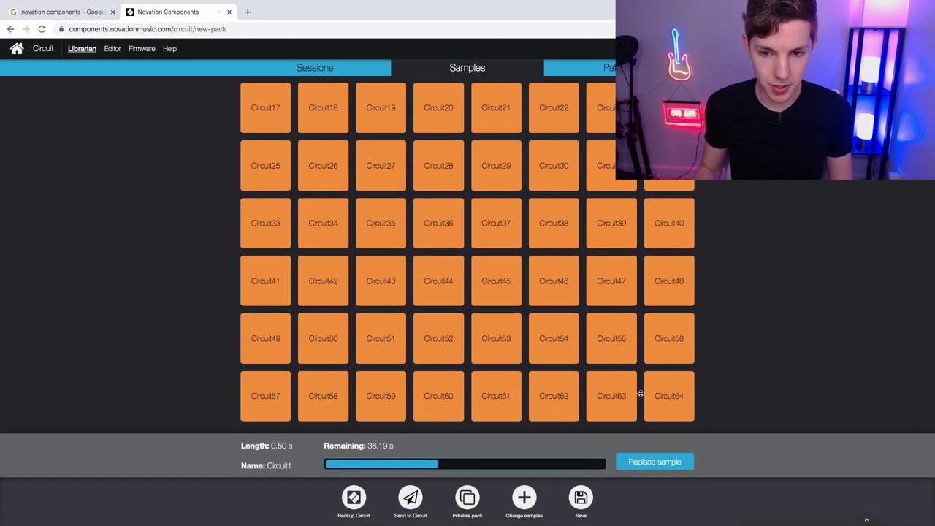
{"action": "left_click", "coordinate": [607, 395]}
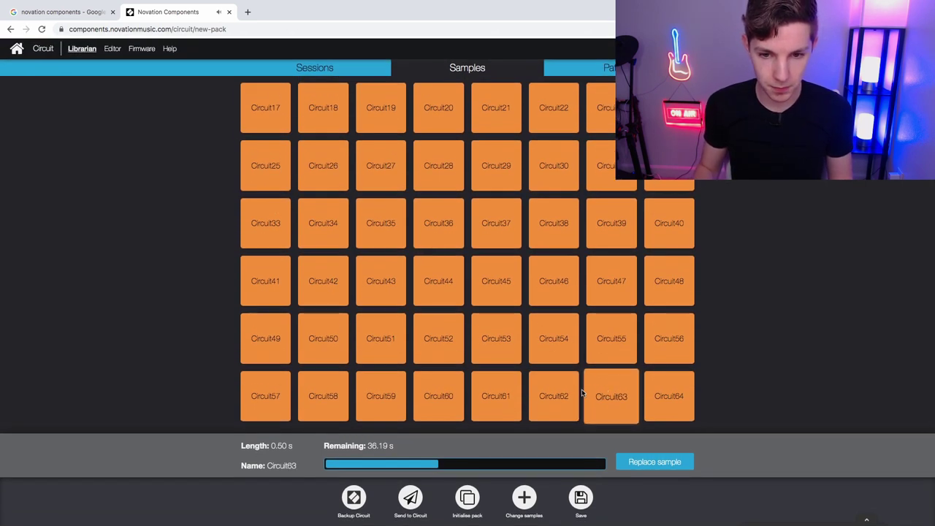
{"action": "left_click", "coordinate": [545, 394]}
{"action": "left_click", "coordinate": [482, 395]}
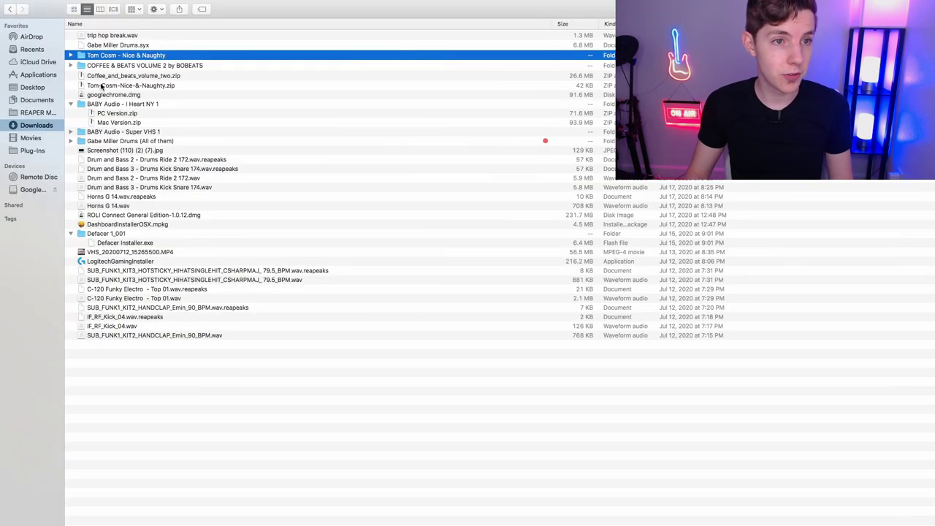
Step: Preview trip hop break.wav with Quick Look in Finder
{"action": "left_click", "coordinate": [110, 36]}
{"action": "key", "text": "space"}
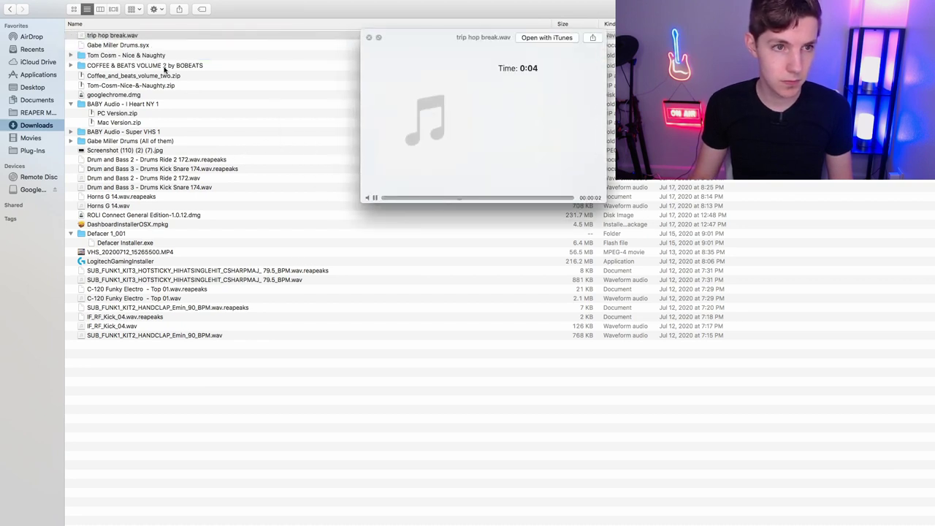
{"action": "key", "text": "space"}
Step: Drag trip hop break.wav and IF_RF_Kick_04.wav into the pack's sample slots, filling Circuit15
{"action": "left_click_drag", "start_coordinate": [96, 36], "coordinate": [492, 399]}
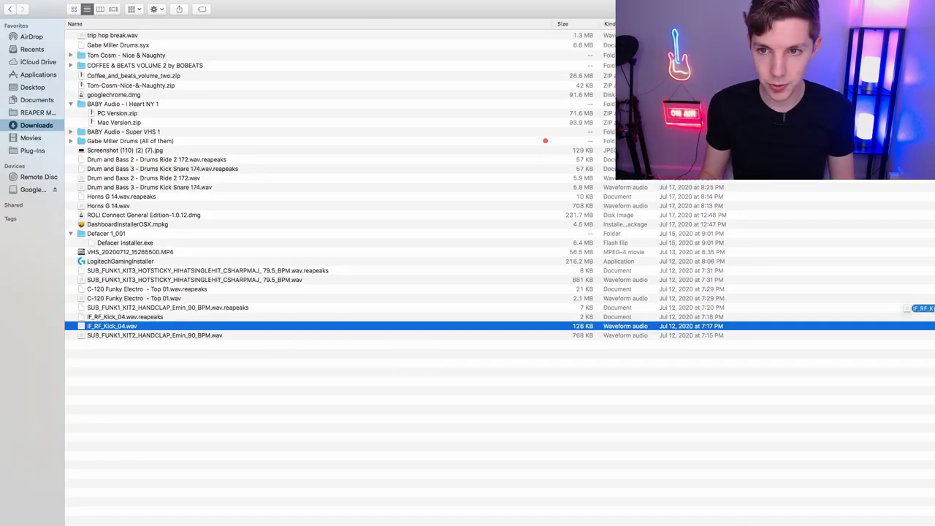
{"action": "left_click_drag", "start_coordinate": [922, 308], "coordinate": [610, 173]}
{"action": "left_click", "coordinate": [553, 172]}
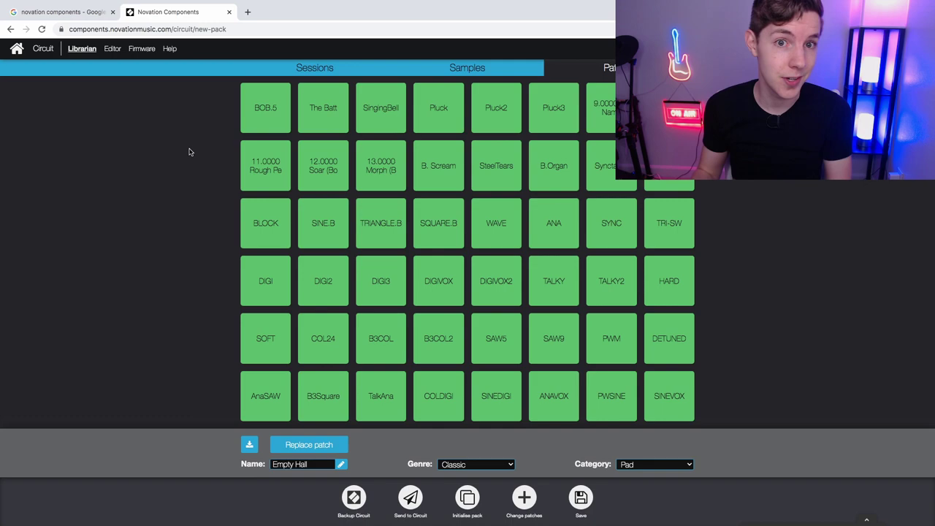
Step: Drag Tom Cosm patches such as Submission, Blabber Mouth and Crease from Individual Files into patch slots
{"action": "key", "text": "ctrl+Left"}
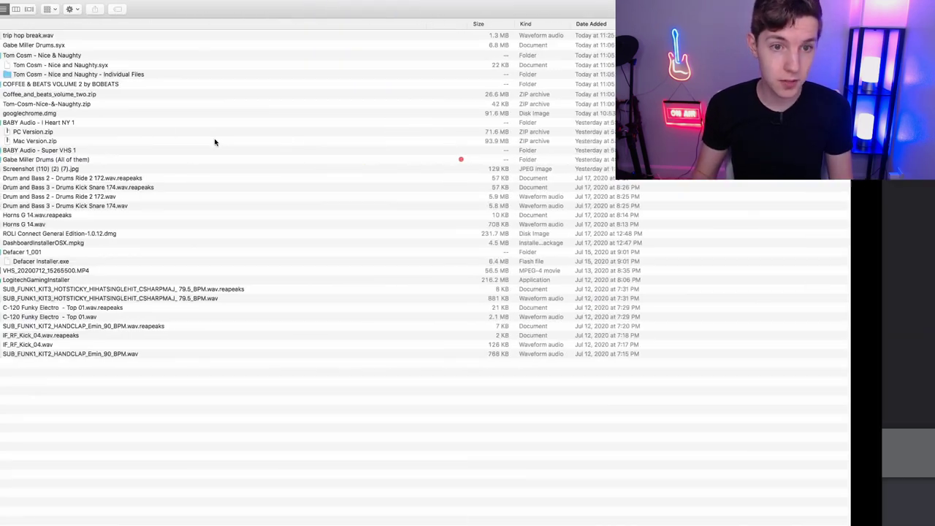
{"action": "key", "text": "ctrl+Right"}
{"action": "key", "text": "ctrl+Left"}
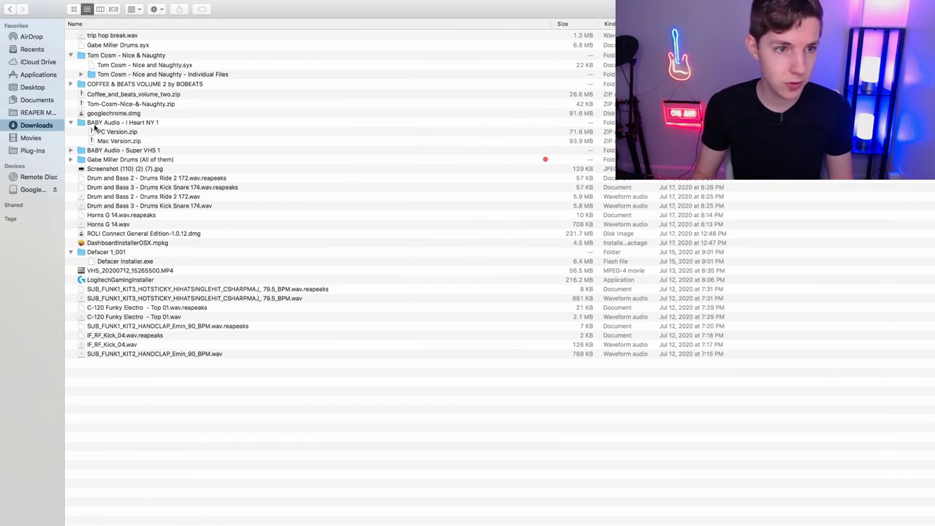
{"action": "left_click", "coordinate": [82, 75]}
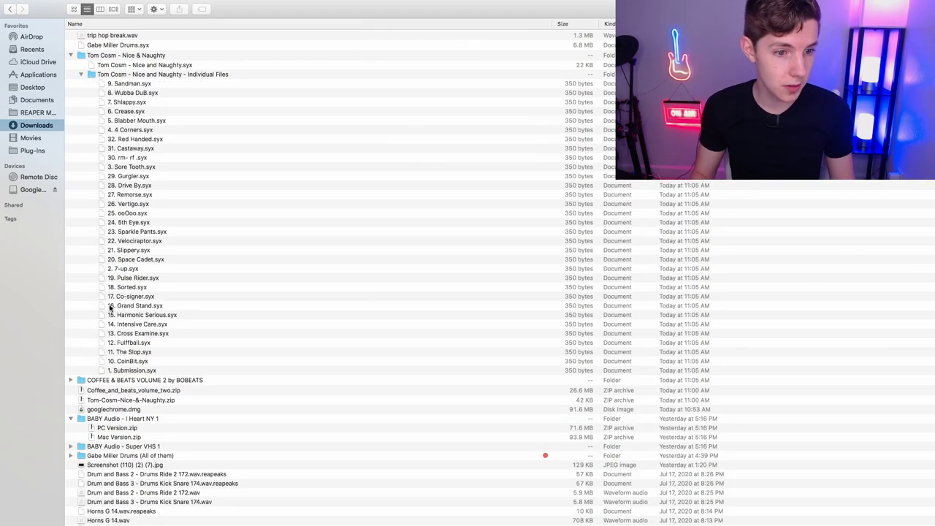
{"action": "left_click_drag", "start_coordinate": [118, 374], "coordinate": [259, 283]}
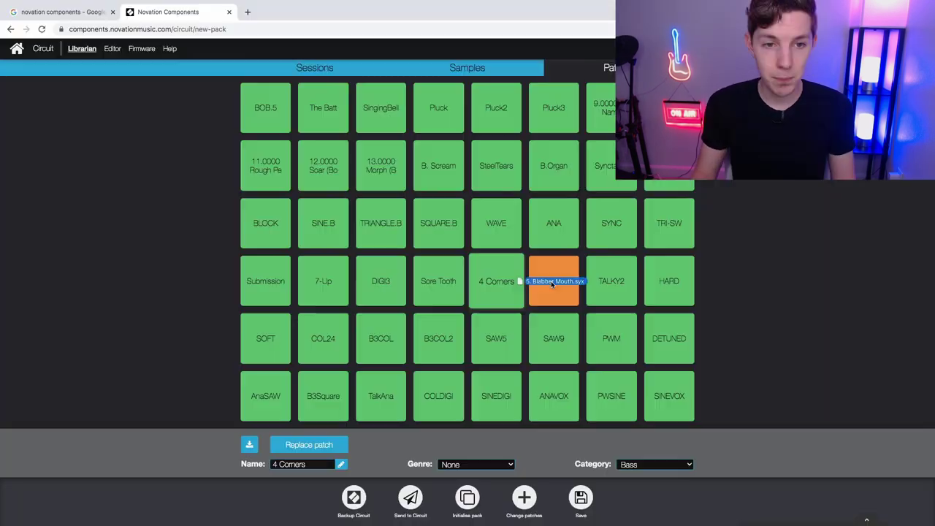
{"action": "left_click_drag", "start_coordinate": [522, 277], "coordinate": [551, 278]}
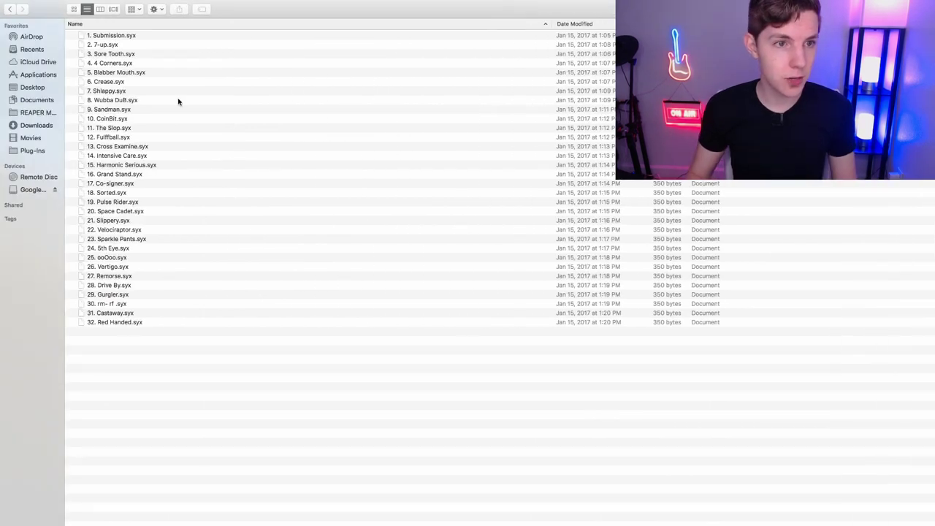
{"action": "left_click_drag", "start_coordinate": [106, 84], "coordinate": [614, 279]}
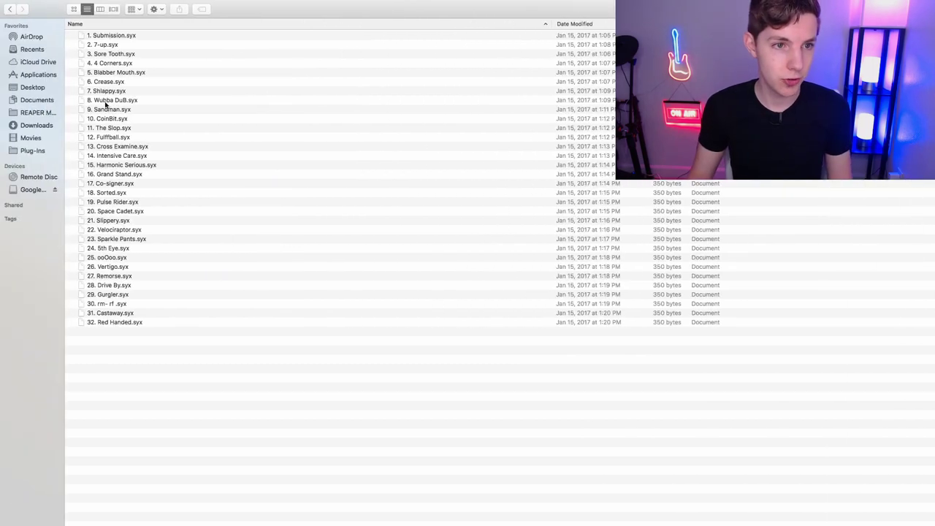
{"action": "key", "text": "ctrl+Right"}
{"action": "key", "text": "ctrl+Left"}
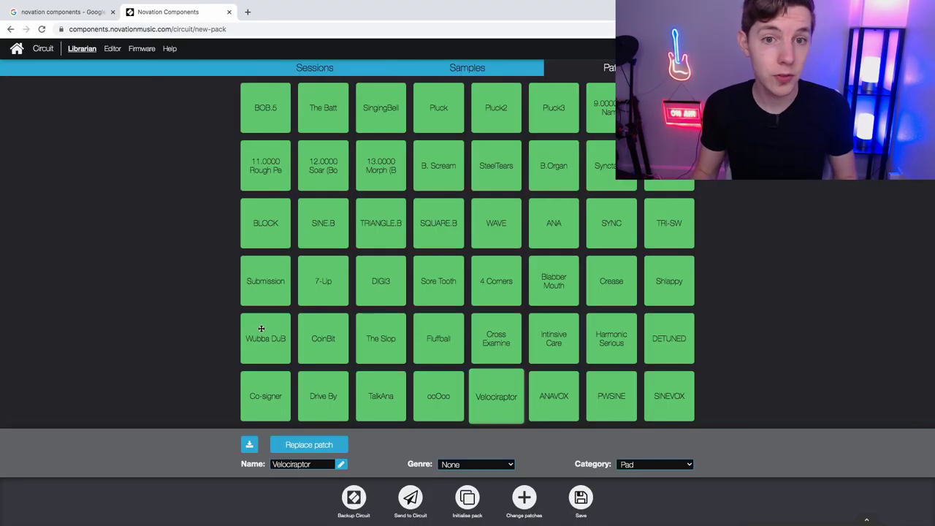
{"action": "scroll", "coordinate": [261, 328], "scroll_direction": "up", "scroll_amount": 4}
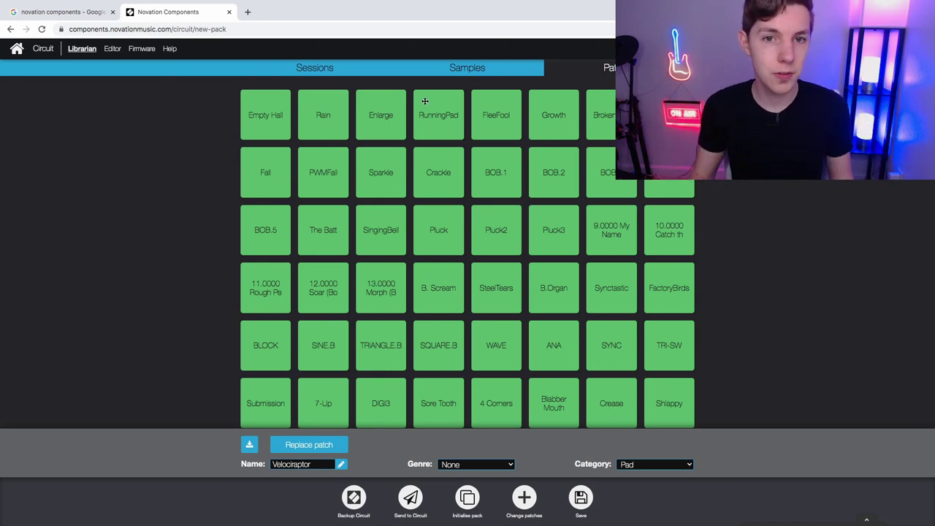
Step: Scroll through the pack's sample slots to check the new samples
{"action": "left_click", "coordinate": [456, 73]}
{"action": "scroll", "coordinate": [203, 154], "scroll_direction": "down", "scroll_amount": 1}
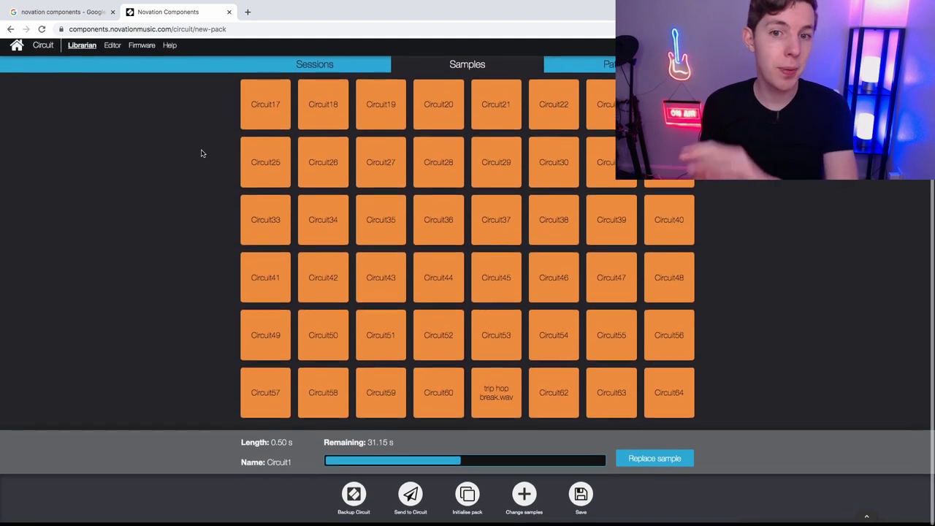
{"action": "scroll", "coordinate": [203, 154], "scroll_direction": "up", "scroll_amount": 3}
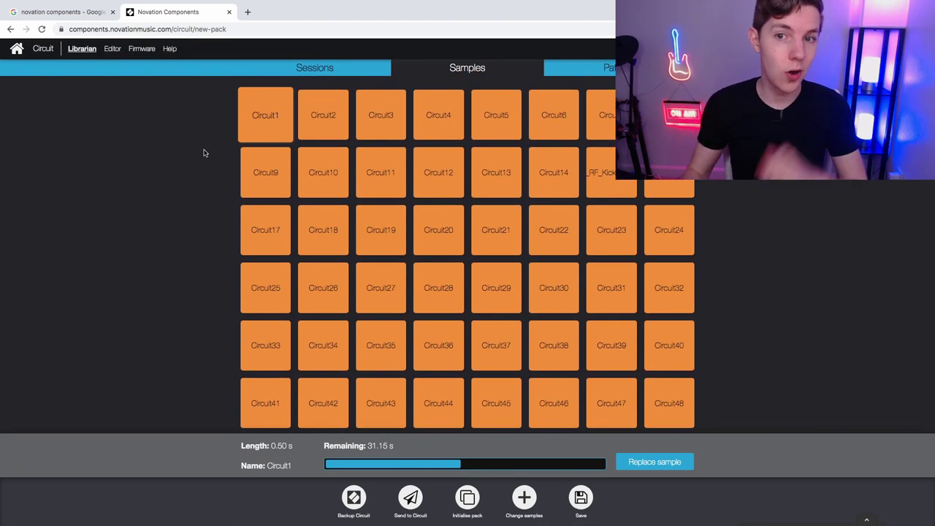
Step: Review the patch grid, then bring up the Send to Circuit options
{"action": "left_click", "coordinate": [510, 68]}
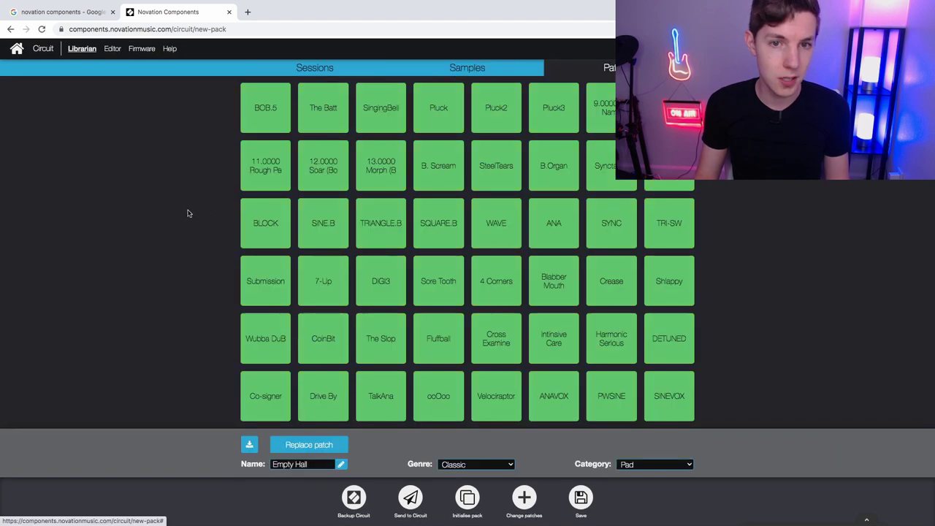
{"action": "scroll", "coordinate": [358, 221], "scroll_direction": "up", "scroll_amount": 3}
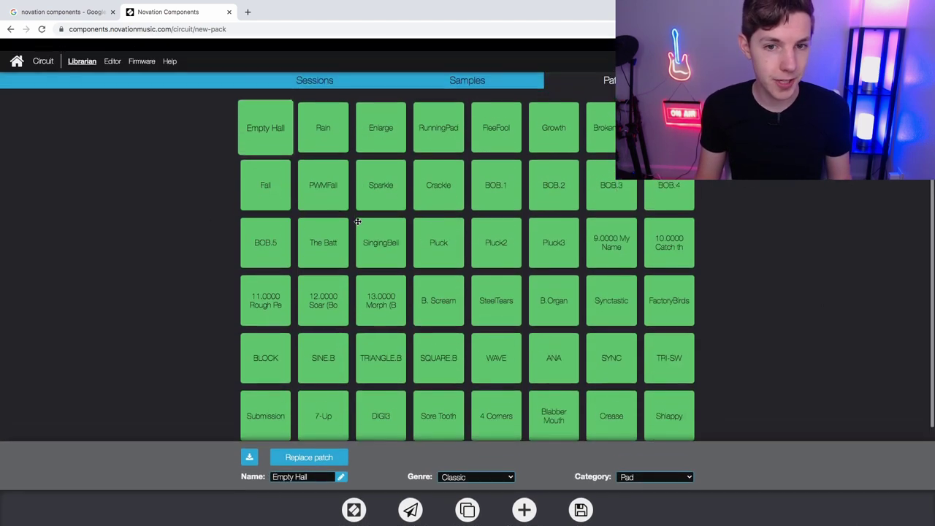
{"action": "scroll", "coordinate": [358, 222], "scroll_direction": "down", "scroll_amount": 3}
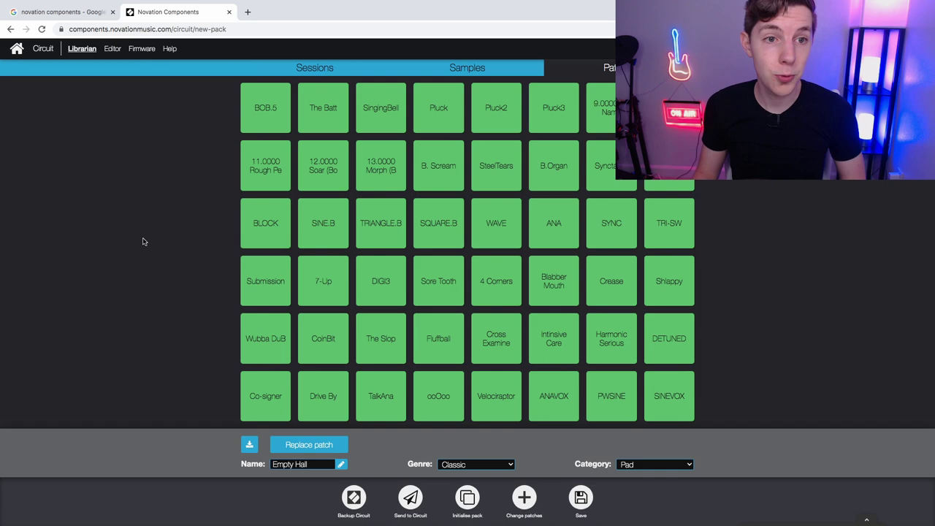
{"action": "scroll", "coordinate": [143, 241], "scroll_direction": "up", "scroll_amount": 3}
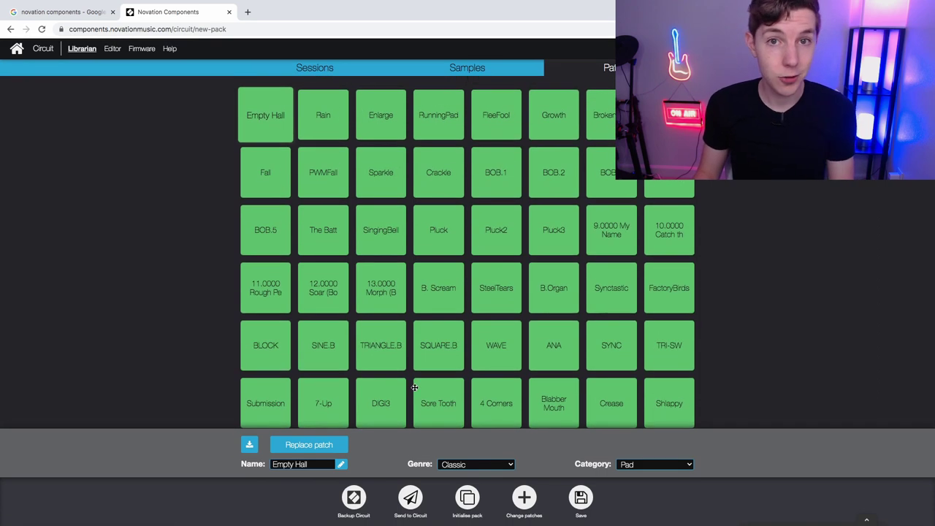
{"action": "left_click", "coordinate": [410, 498]}
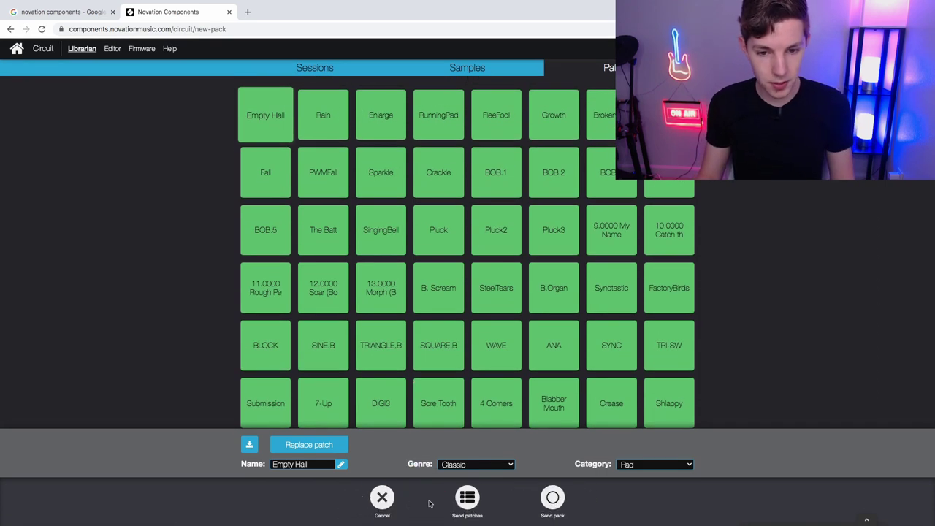
Step: Choose Send pack to transfer the whole pack to the Circuit
{"action": "left_click", "coordinate": [553, 499]}
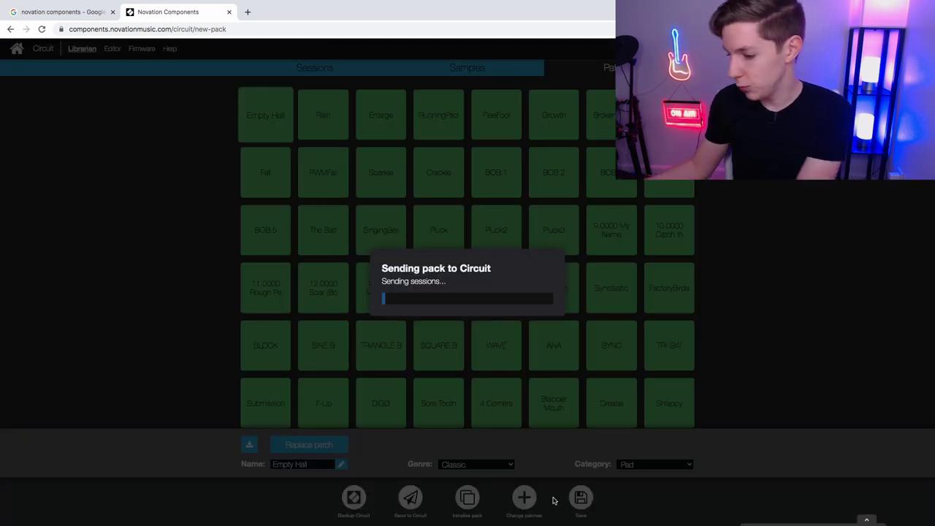